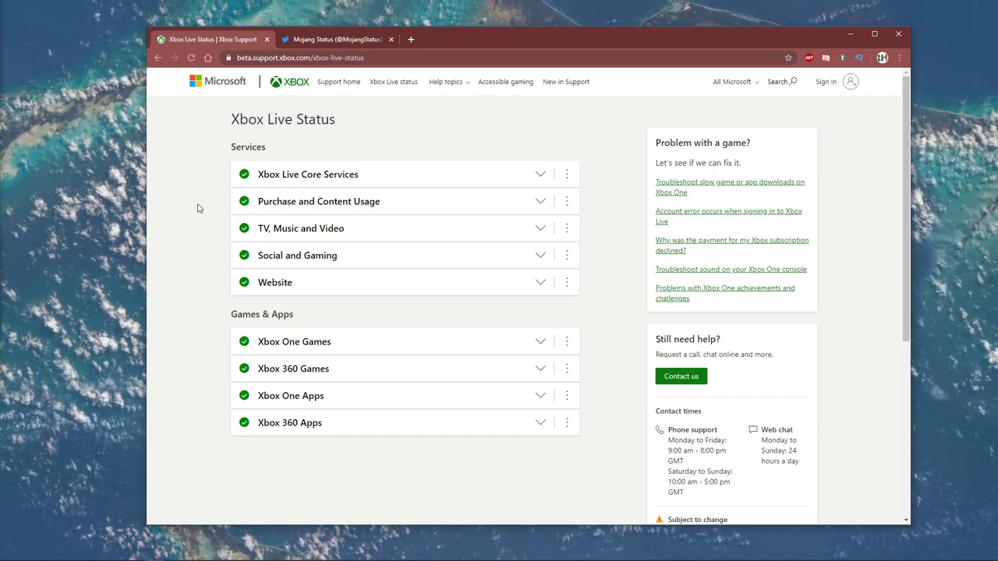
Step: Expand the Social and Gaming service details, then switch to the Mojang Status Twitter page
left_click(539, 257)
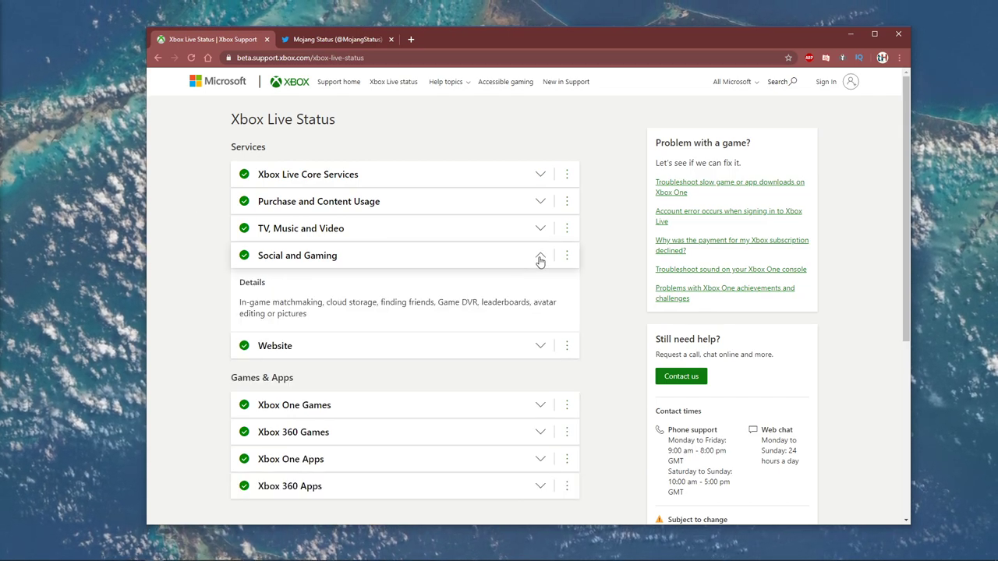
middle_click(619, 255)
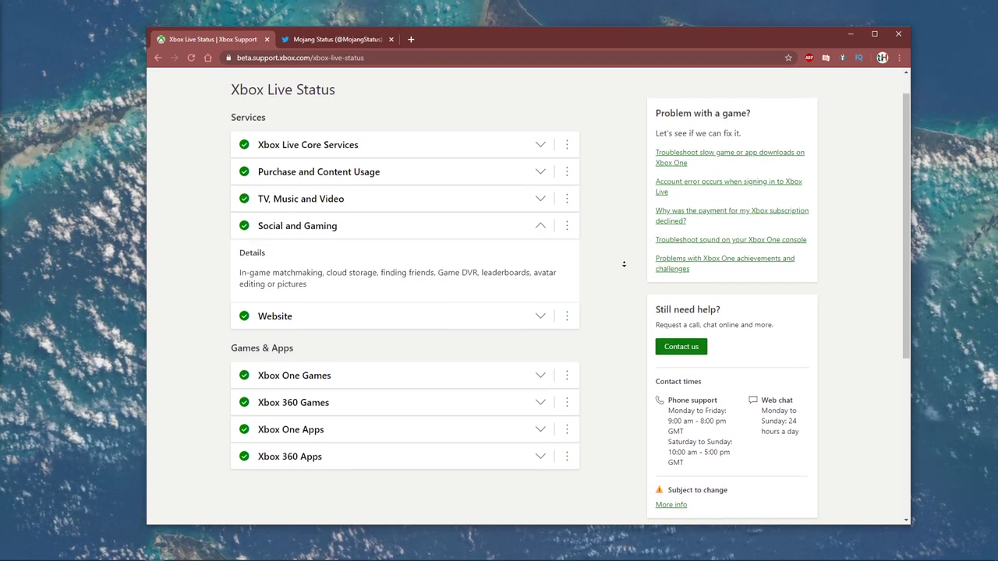
scroll(624, 267, "up", 2)
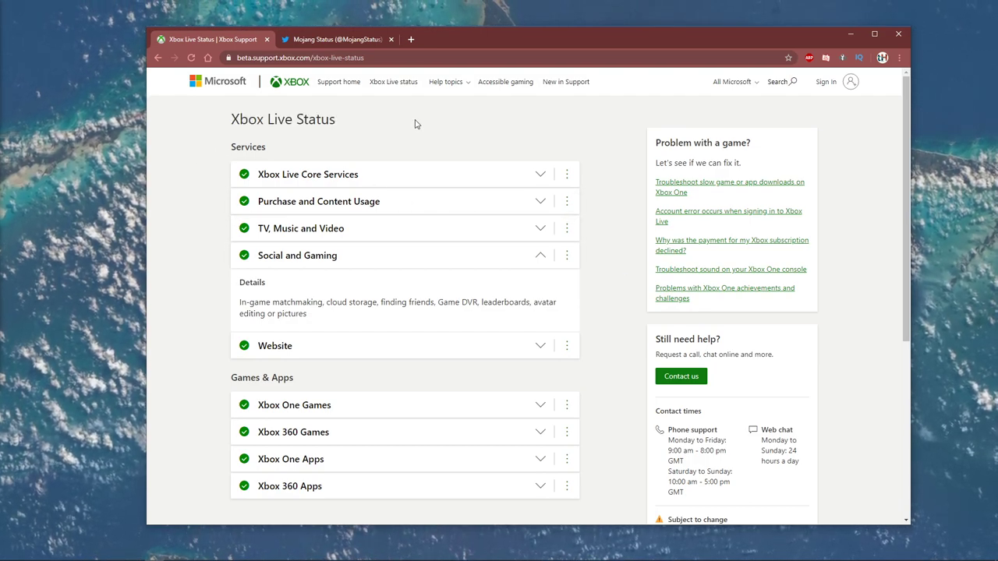
left_click(358, 40)
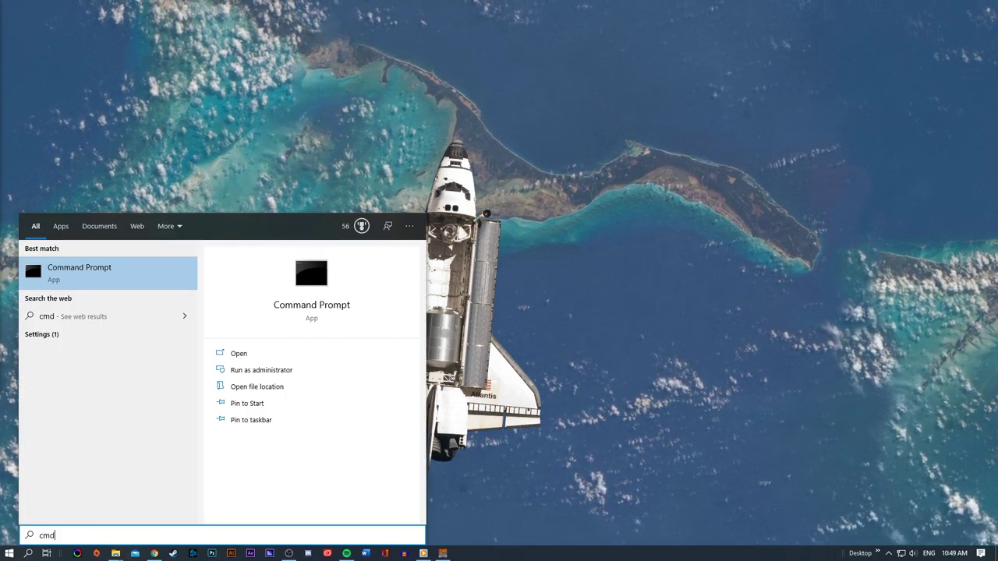
Step: Run 'ping google.com' and highlight the 0% packet loss and 13ms average results
key("Return")
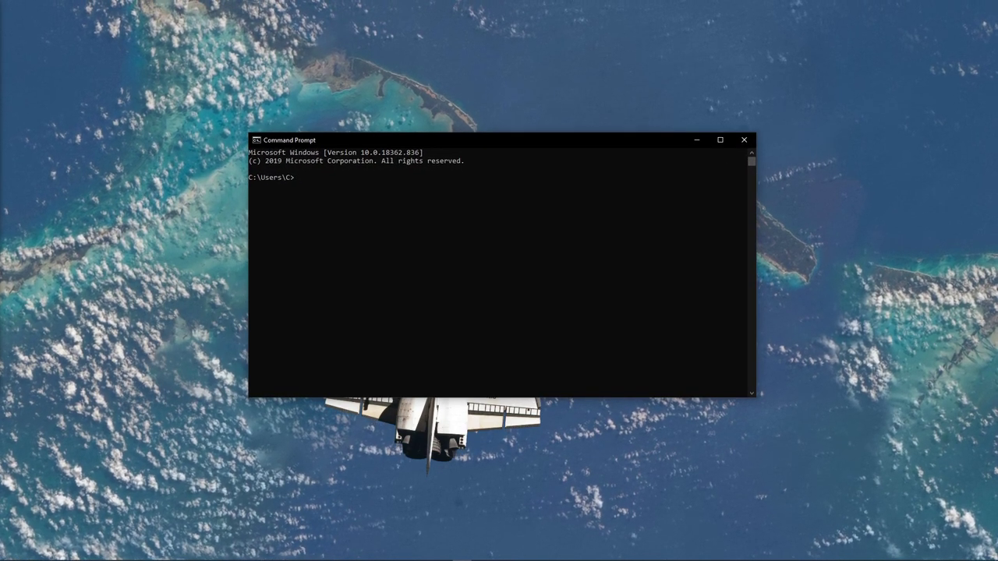
type("ping go")
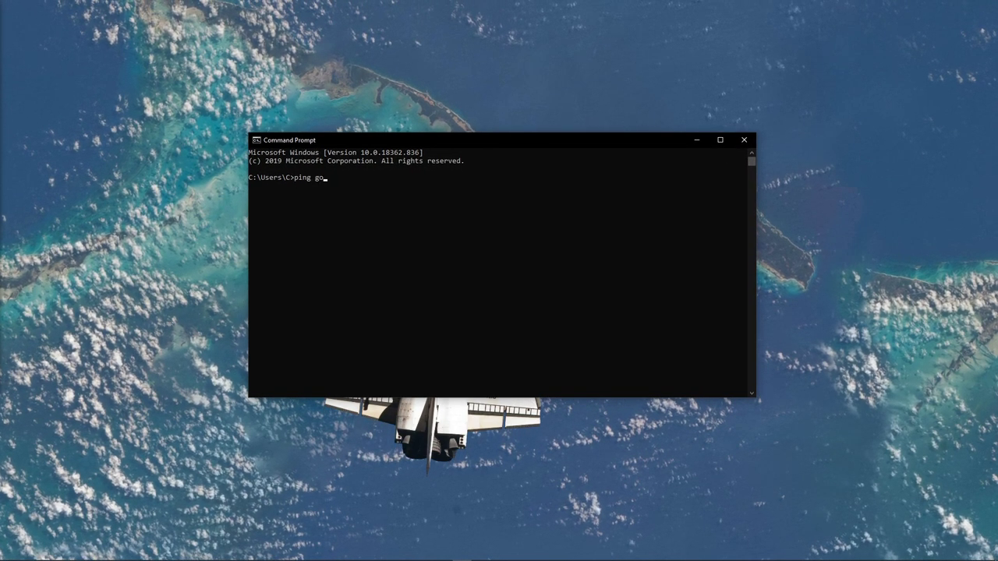
type("ogle.com")
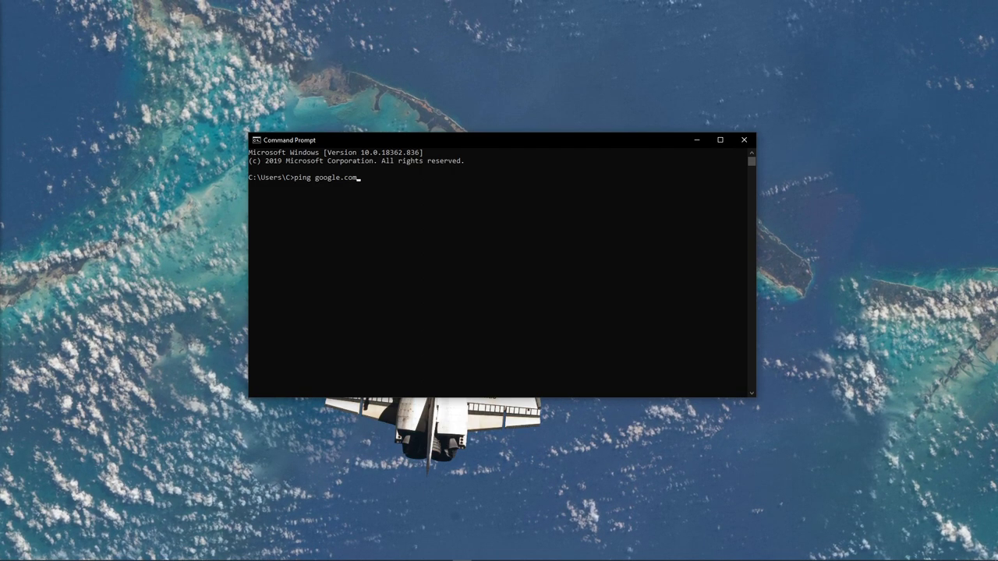
key("Return")
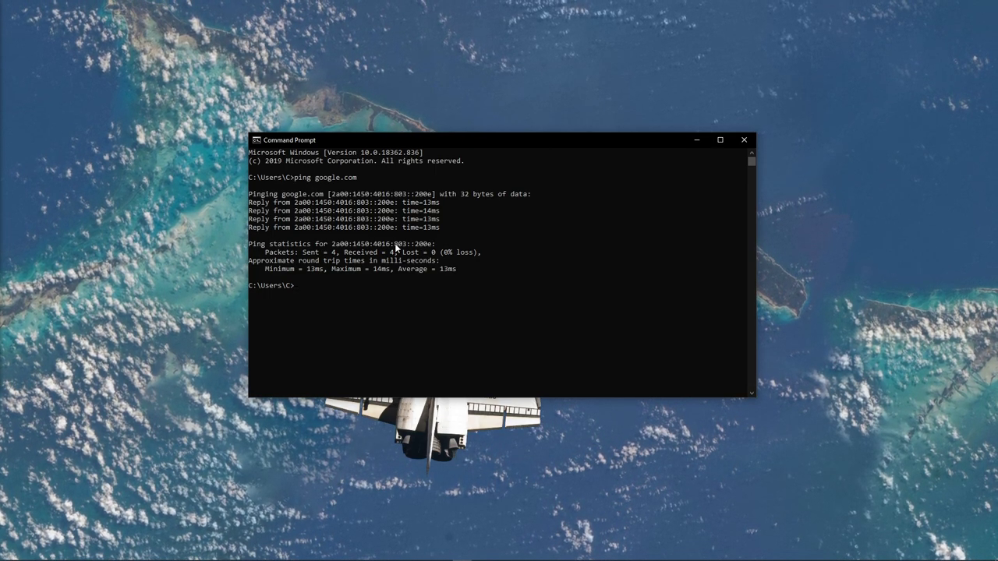
left_click_drag(402, 253, 478, 254)
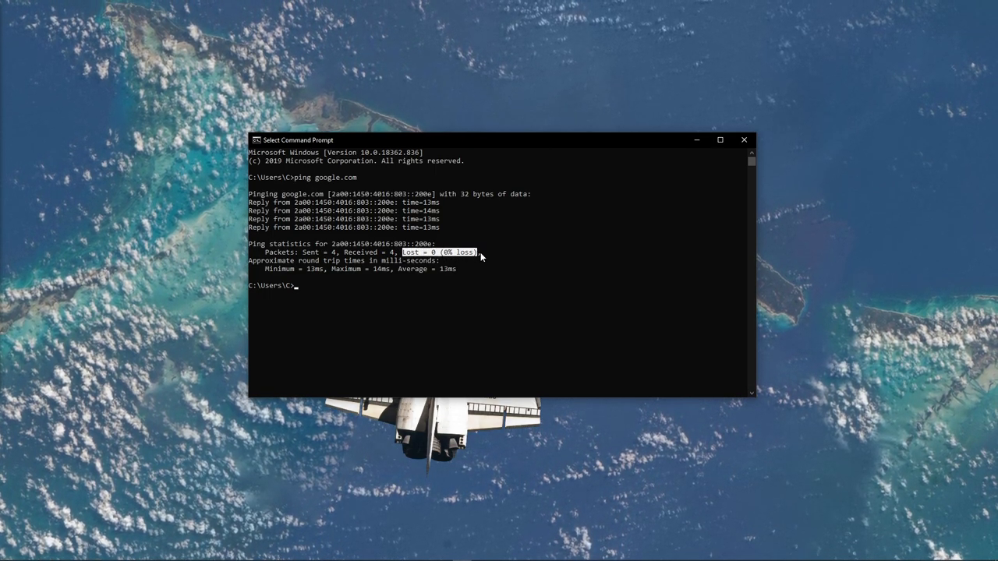
left_click_drag(396, 269, 455, 271)
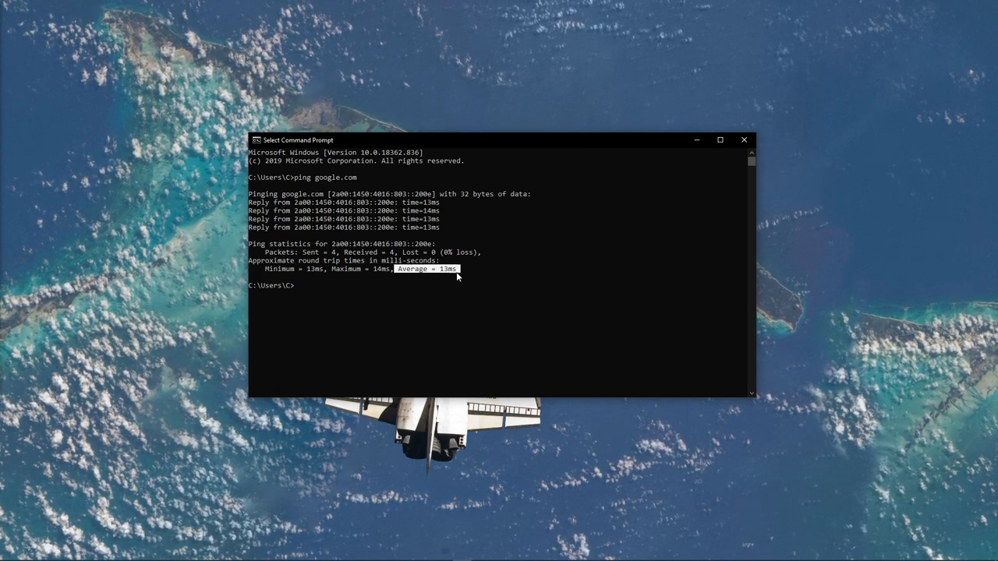
left_click(305, 285)
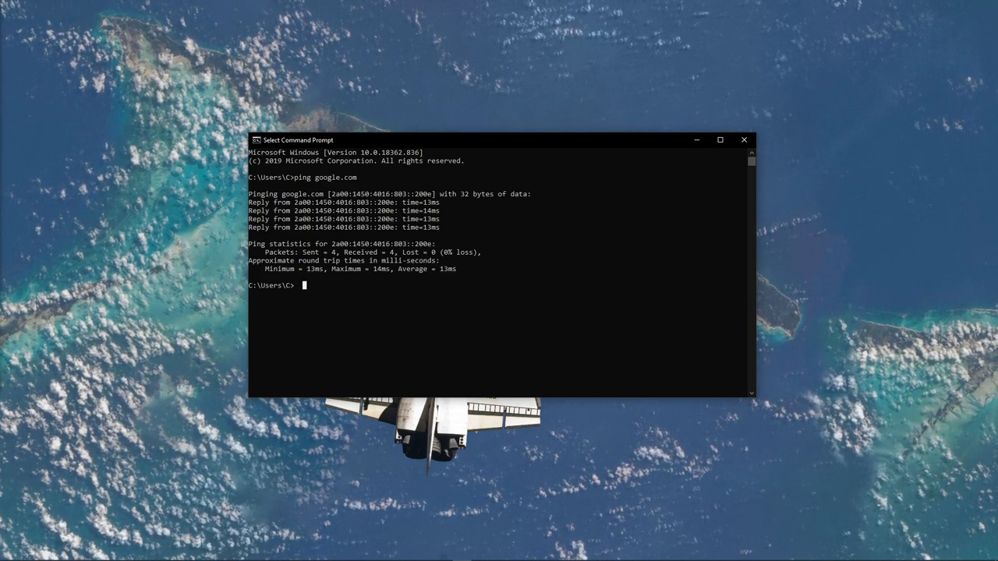
type("ipo")
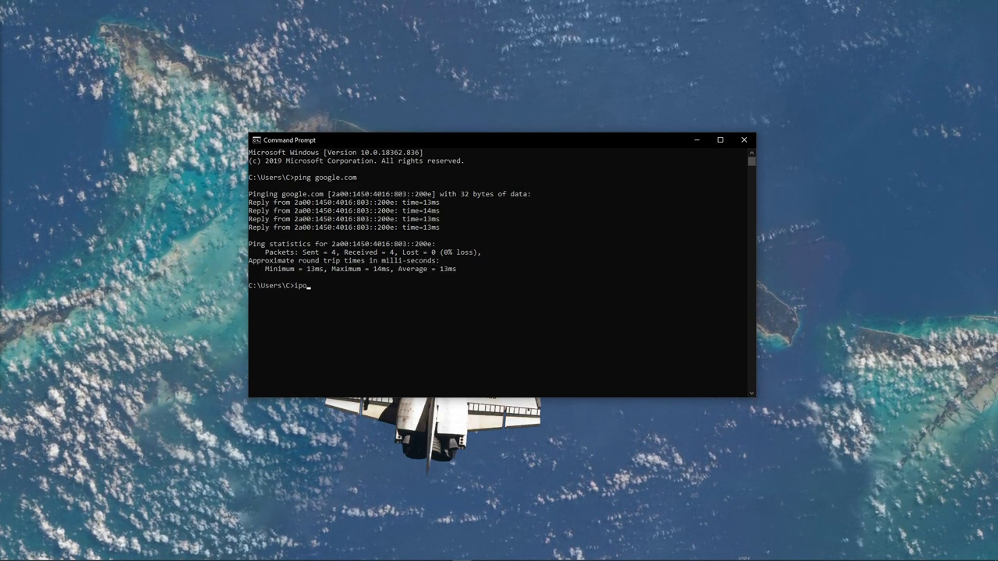
type("config")
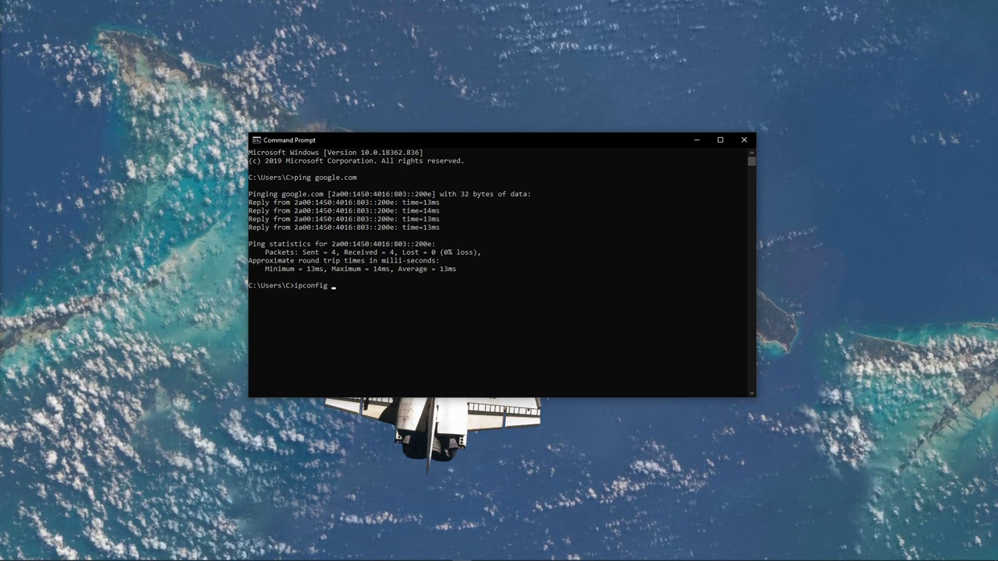
type("/flus")
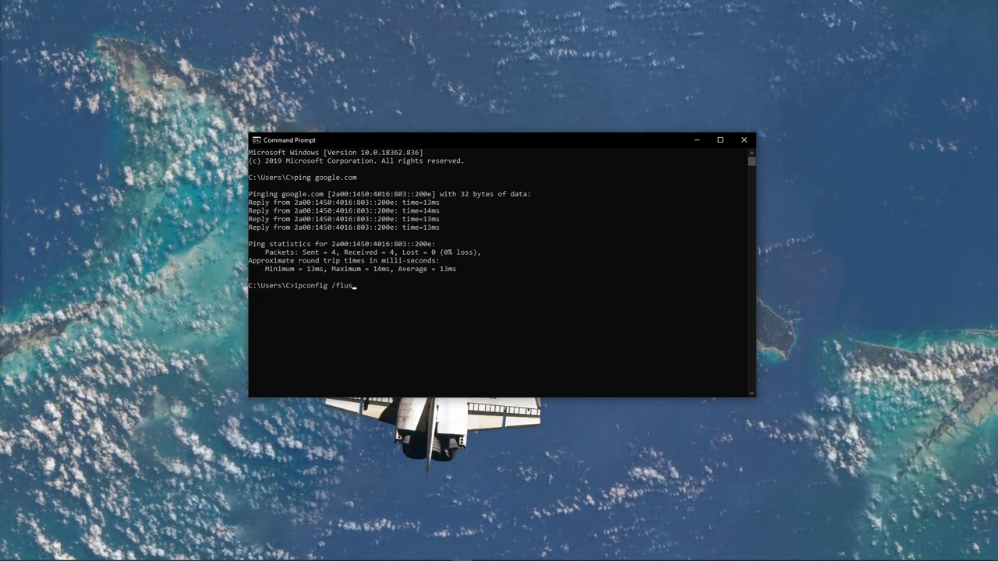
type("hdns")
Step: Run 'ipconfig /flushdns' to clear the DNS resolver cache
key("Return")
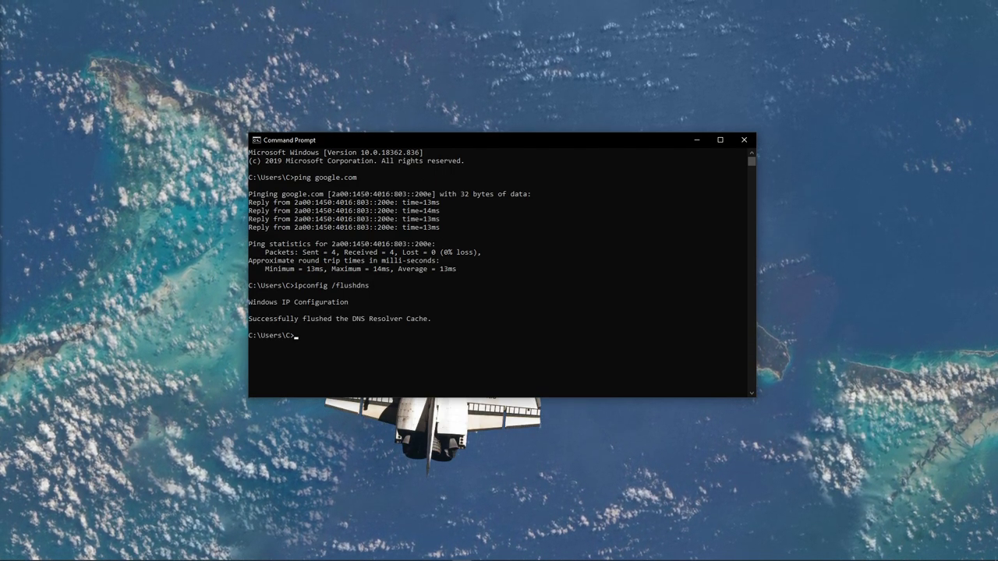
type("e")
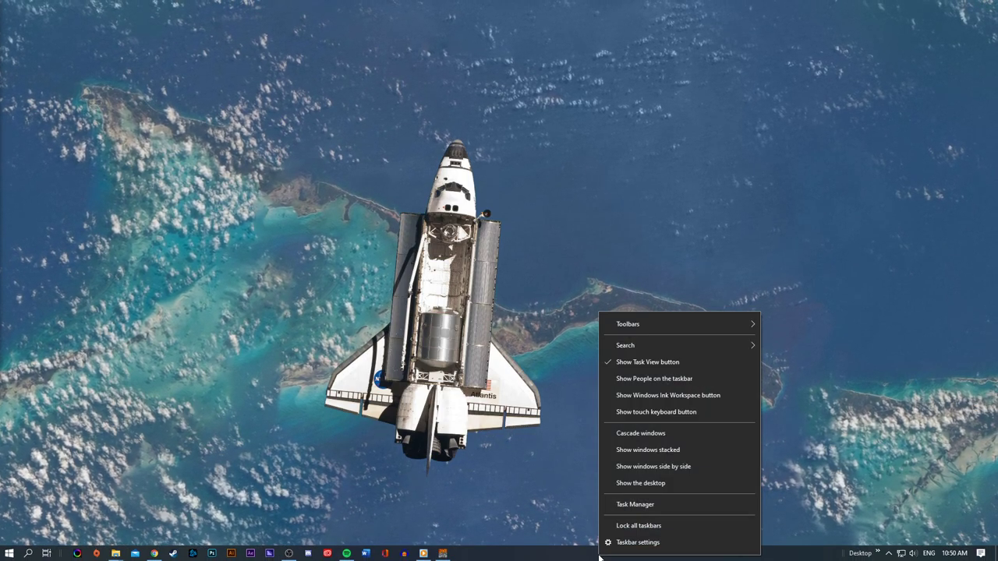
Step: Launch Task Manager, show the Performance overview, and start Resource Monitor from it
left_click(623, 508)
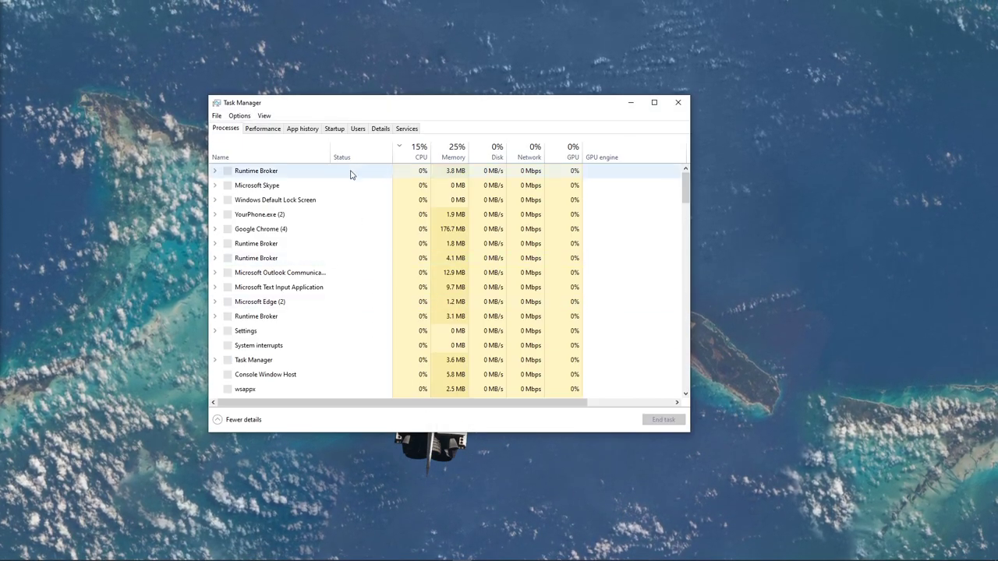
left_click_drag(363, 105, 400, 115)
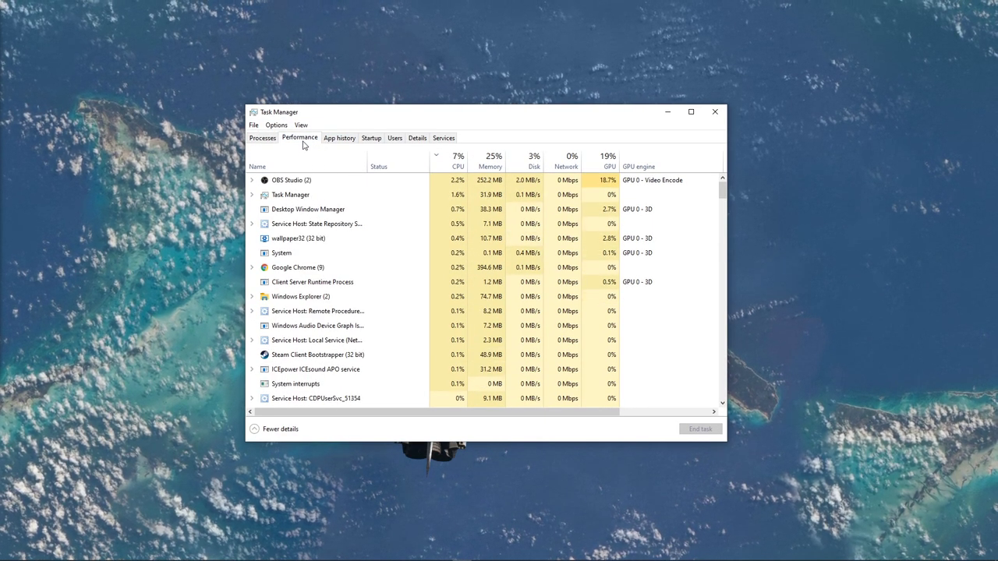
left_click(301, 140)
left_click(356, 430)
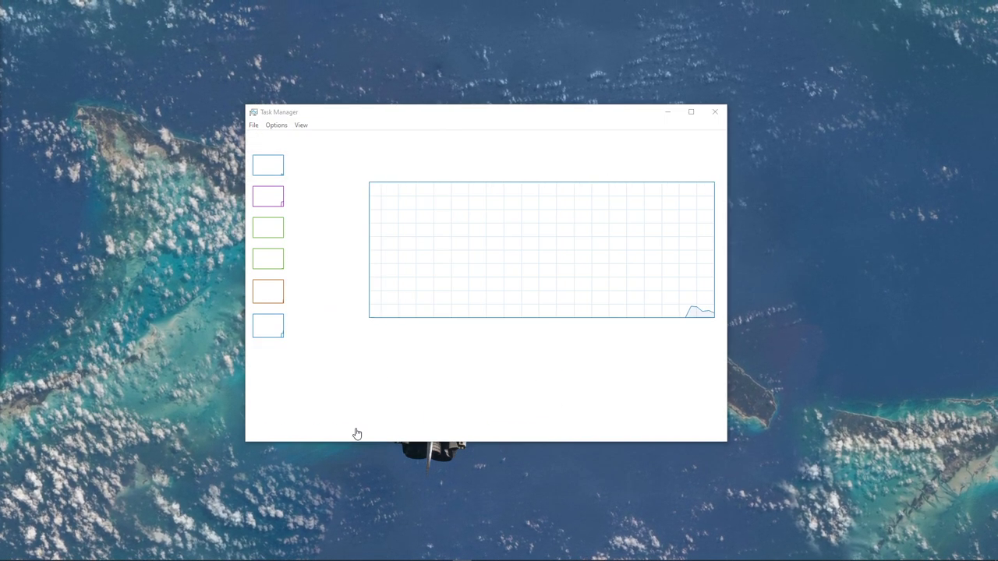
Step: Expand Processes with Network Activity, inspect EpicGamesLauncher.exe without ending it, then collapse the list
left_click_drag(550, 110, 505, 117)
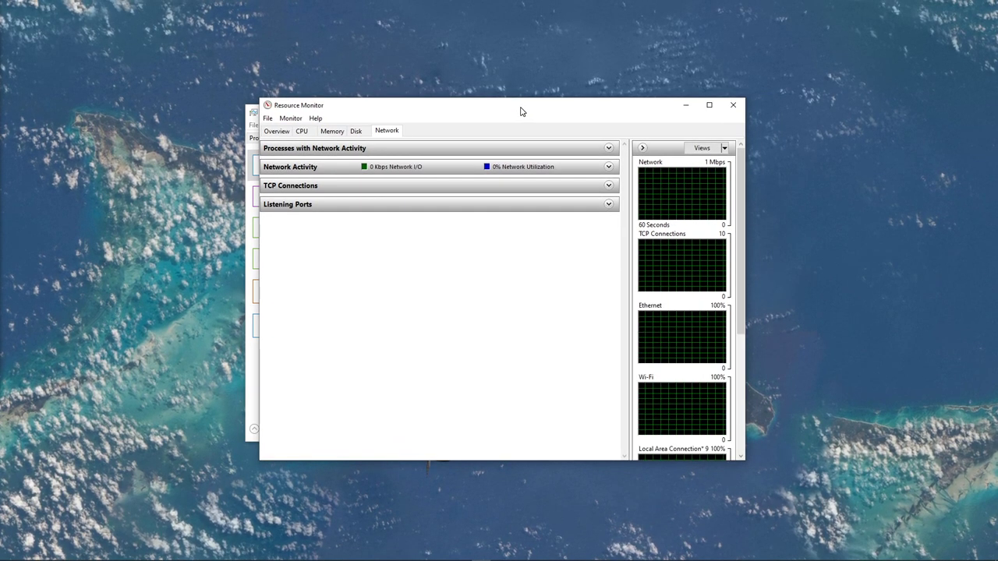
left_click(500, 147)
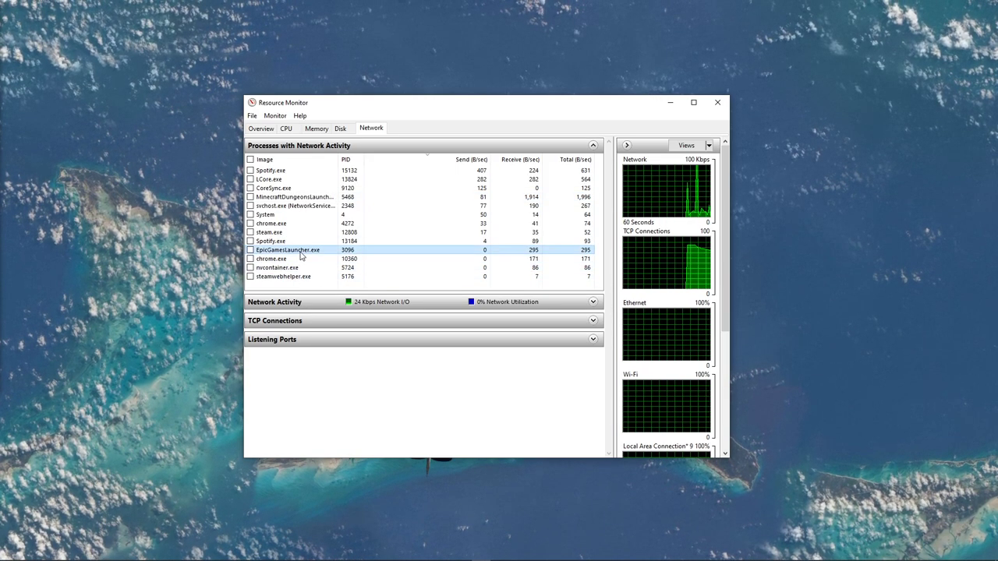
right_click(300, 251)
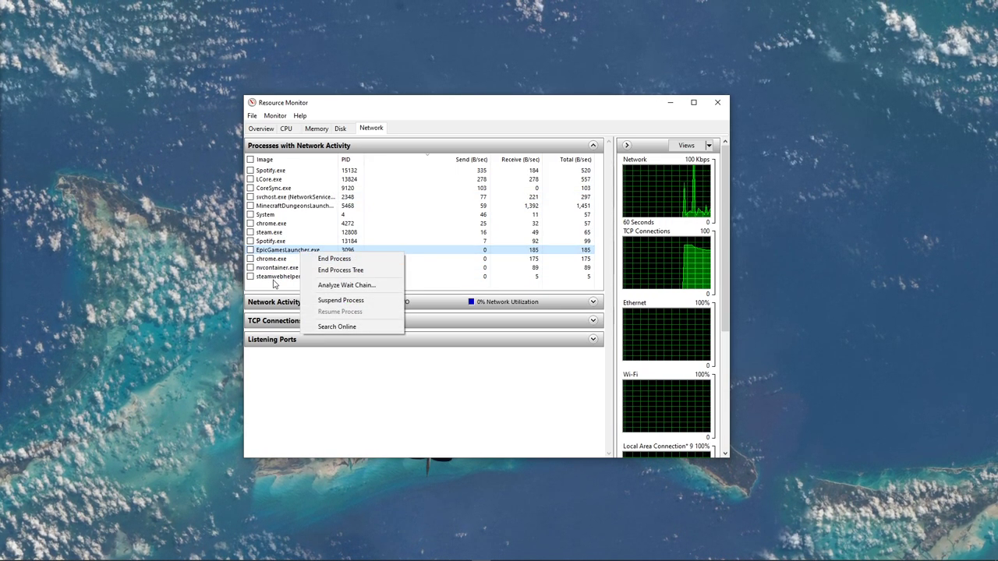
left_click(287, 275)
left_click(593, 146)
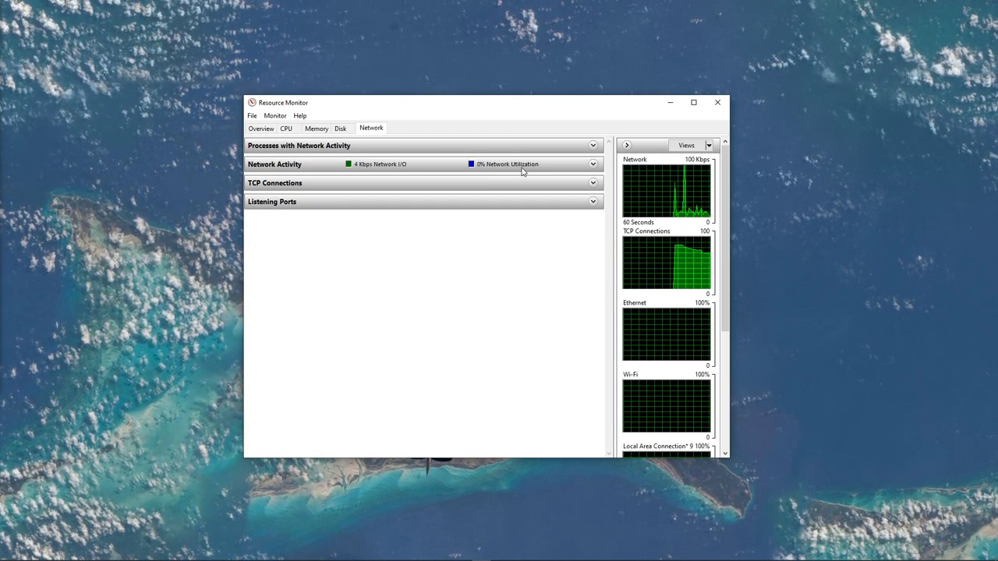
Step: Close Resource Monitor and review startup apps AcroTray and CCXProcess without disabling them
left_click(717, 102)
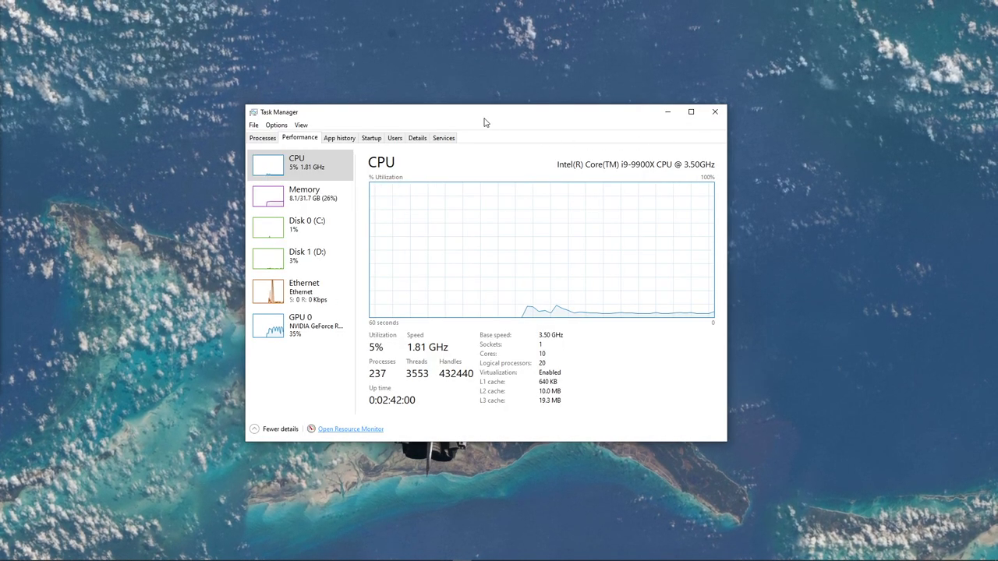
left_click(368, 140)
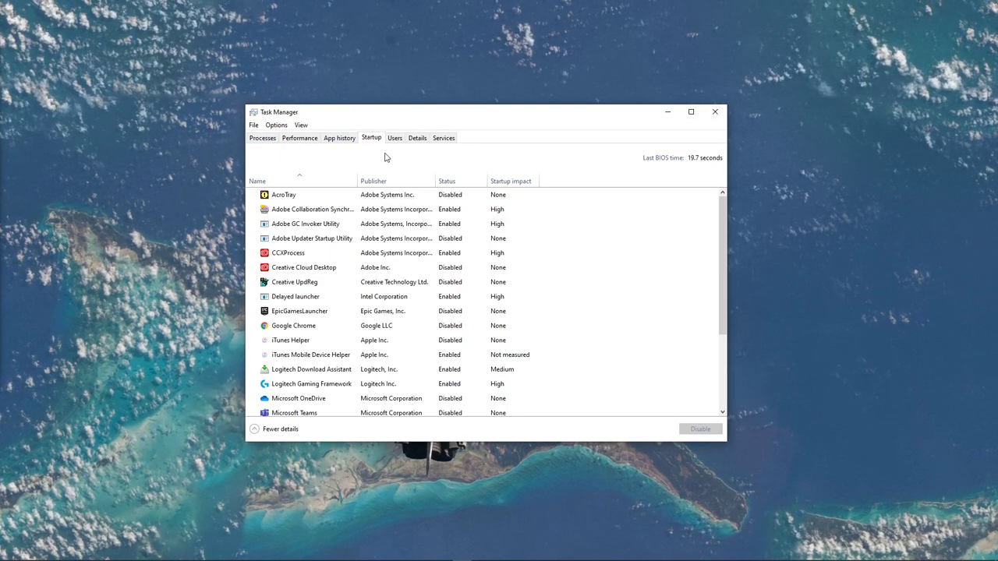
left_click(399, 197)
scroll(388, 234, "down", 2)
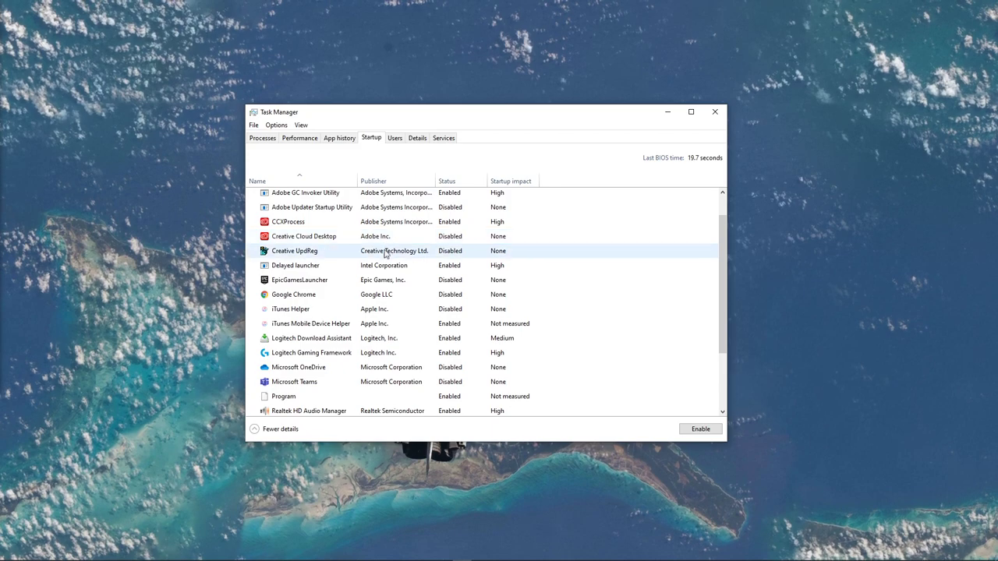
right_click(379, 226)
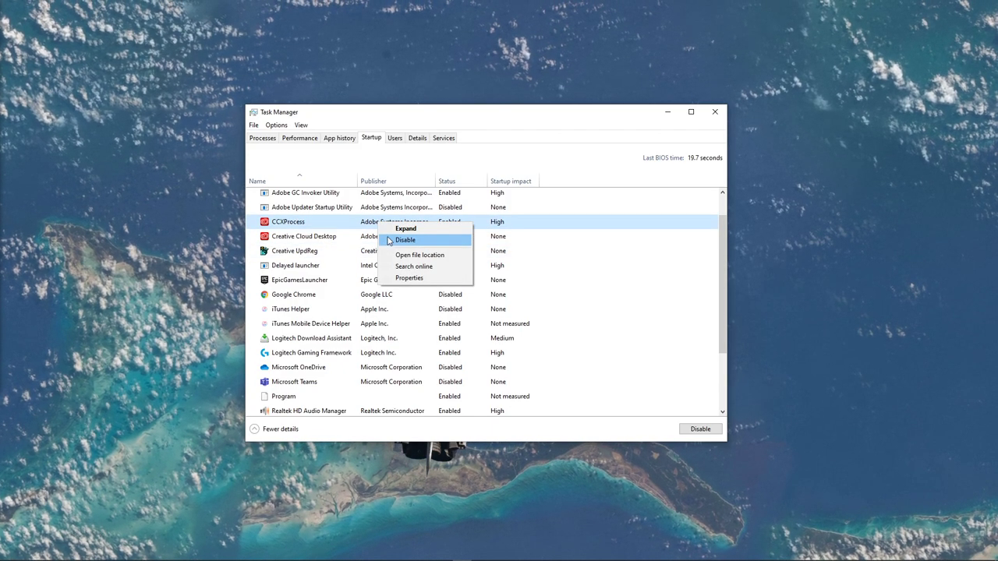
left_click(453, 432)
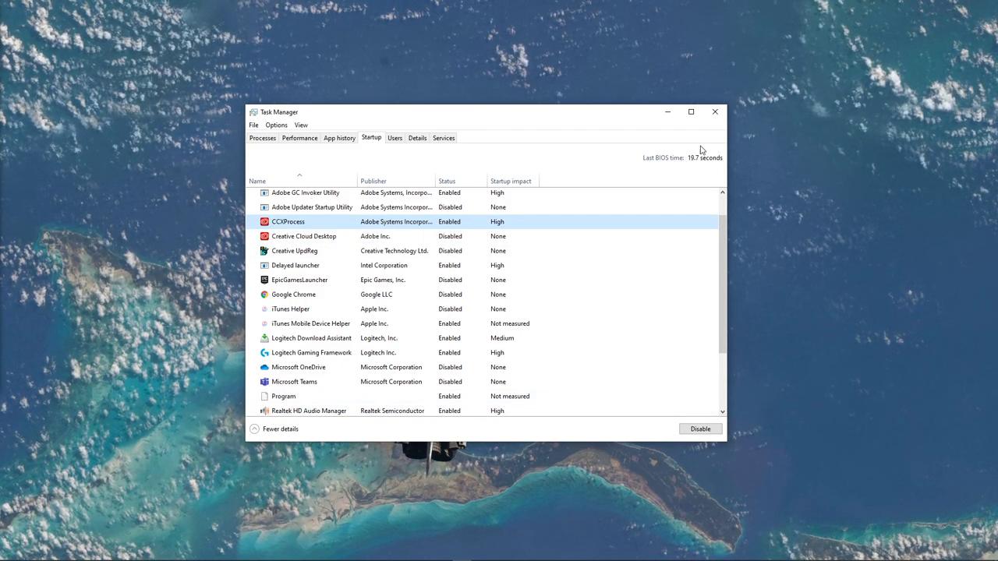